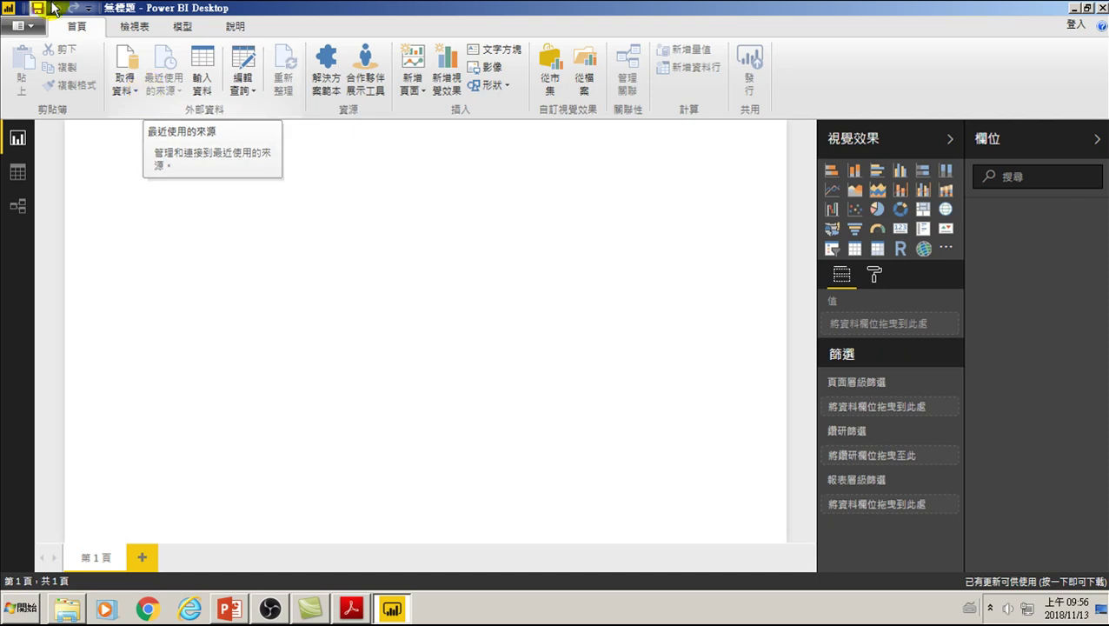
Drop down the 取得資料 (Get Data) menu on the Home ribbon to list common sources.
click(127, 87)
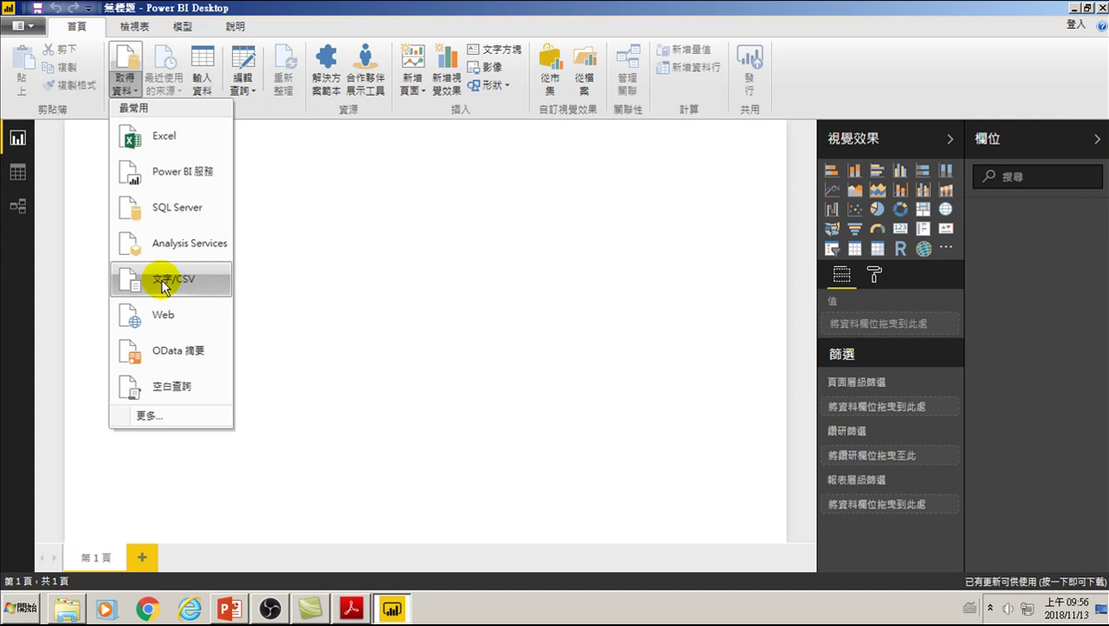
Open the full Get Data dialog via 更多... and filter it to the 檔案 (File) category.
click(146, 416)
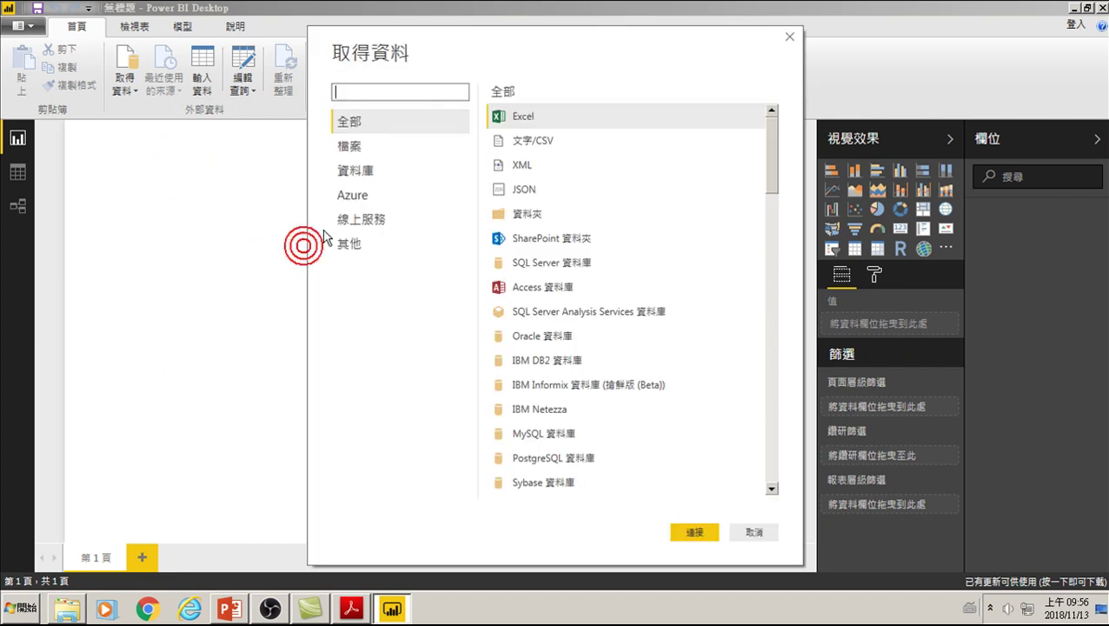
click(356, 146)
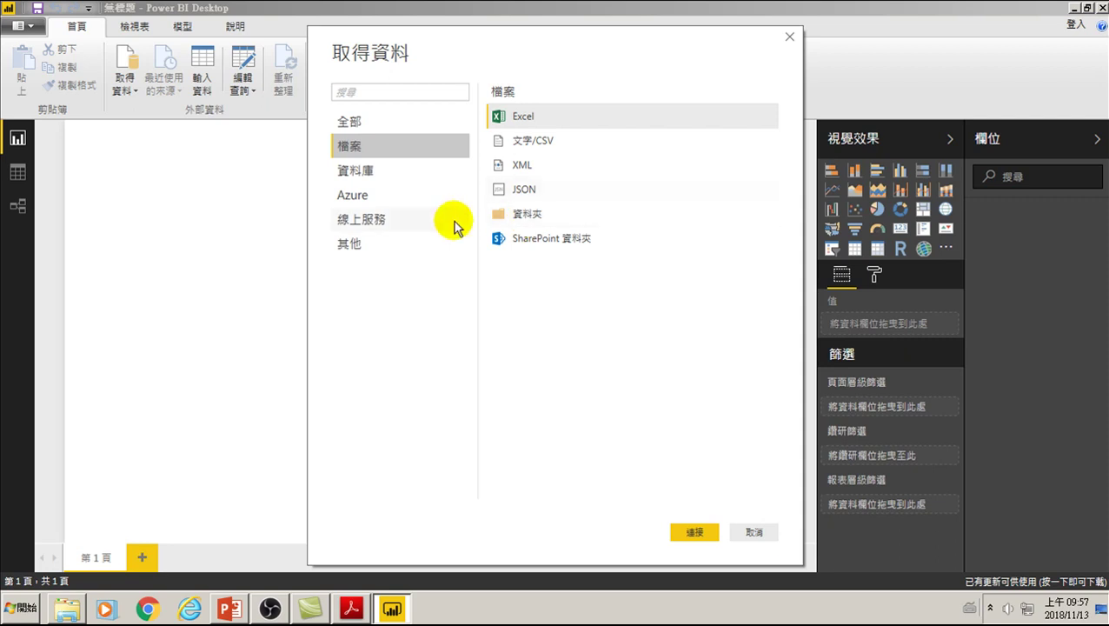
Browse the Azure category, then show the 線上服務 (Online Services) connectors.
click(354, 198)
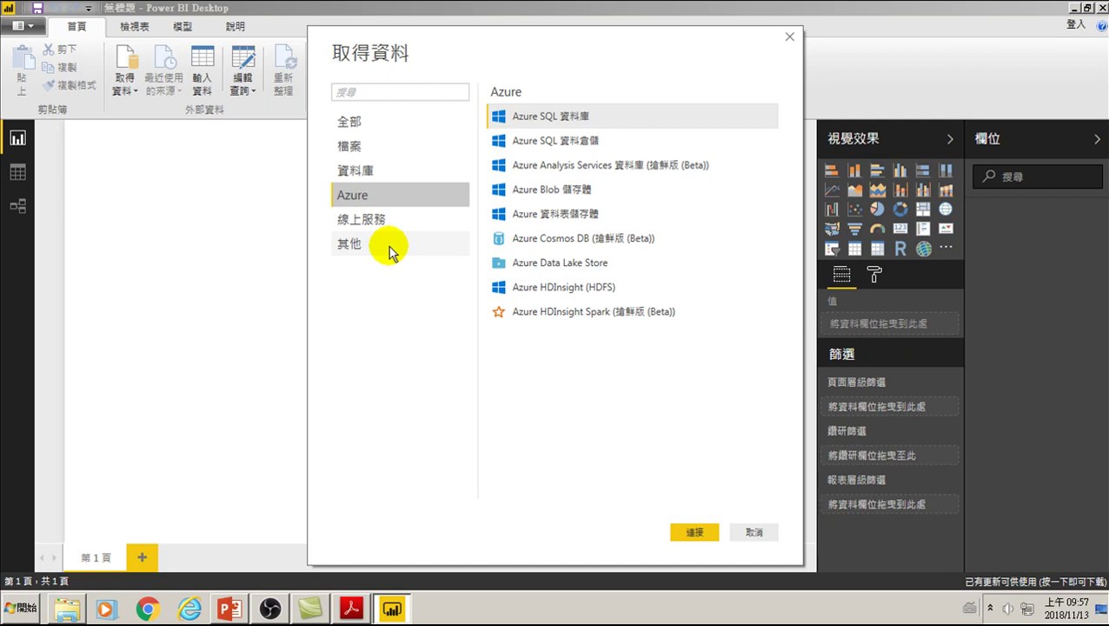
click(365, 224)
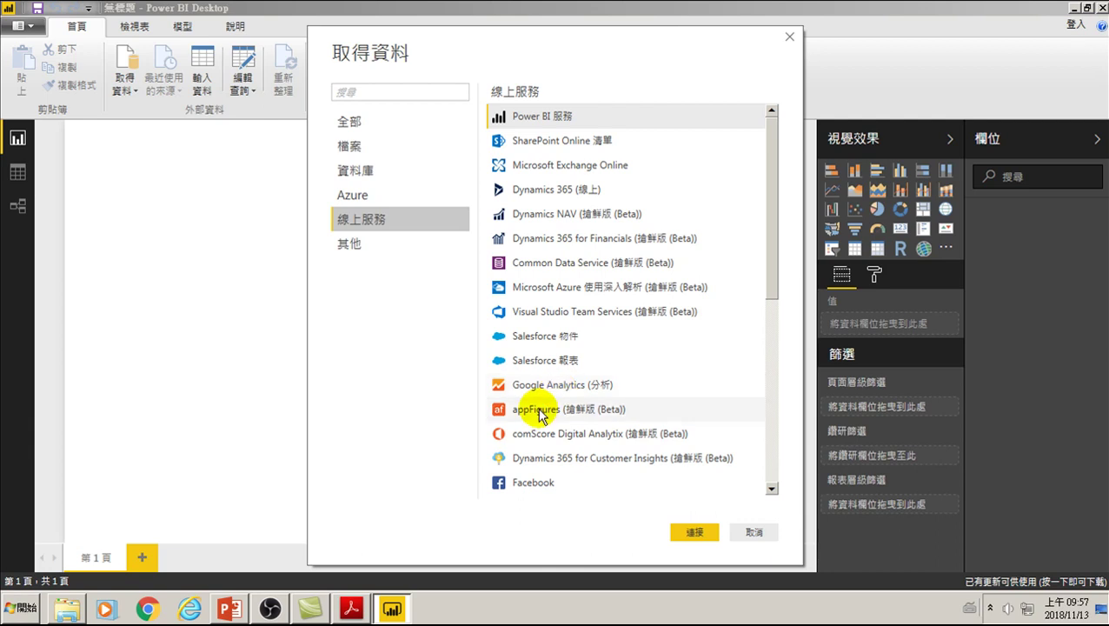
Look through the online services list, then show the 其他 (Other) connectors like Web and ODBC.
scroll(555, 403, down, 3)
scroll(547, 419, down, 3)
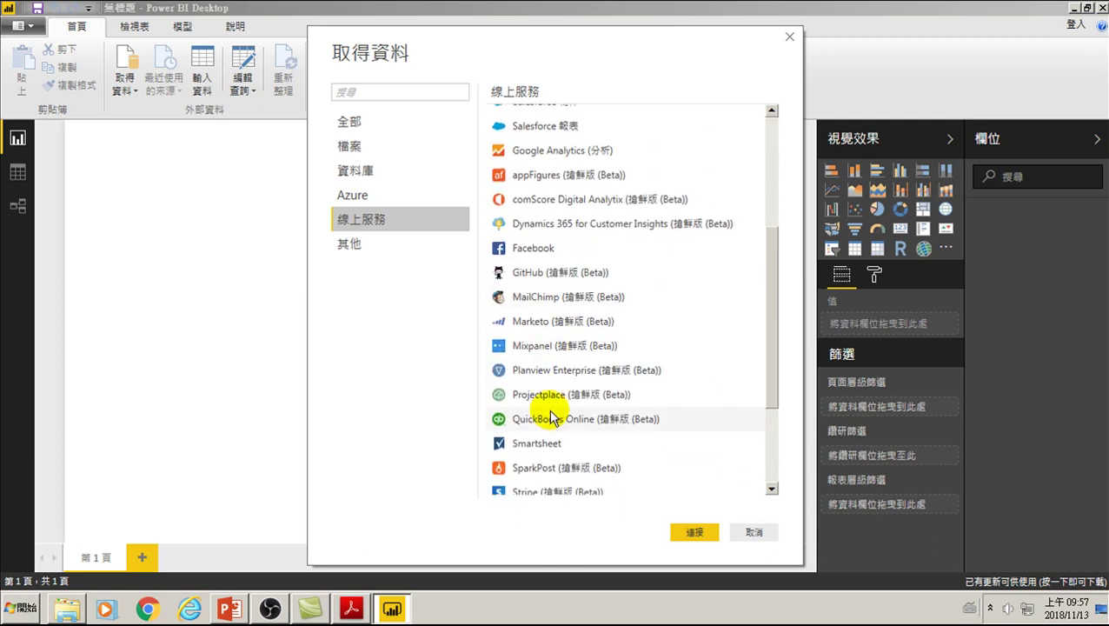
scroll(545, 415, down, 3)
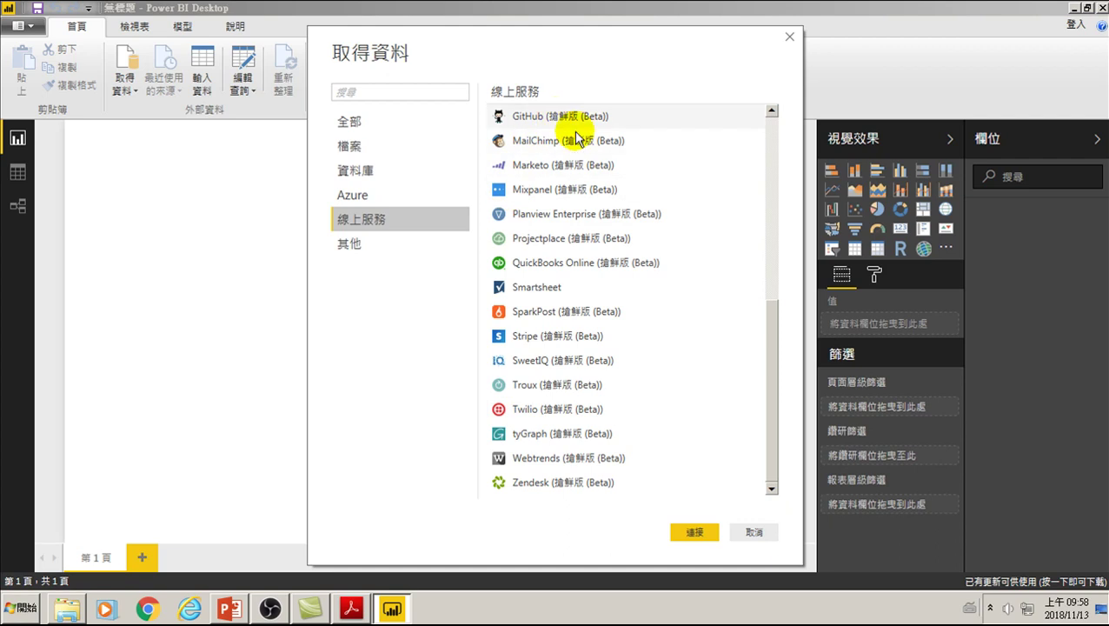
scroll(589, 239, up, 5)
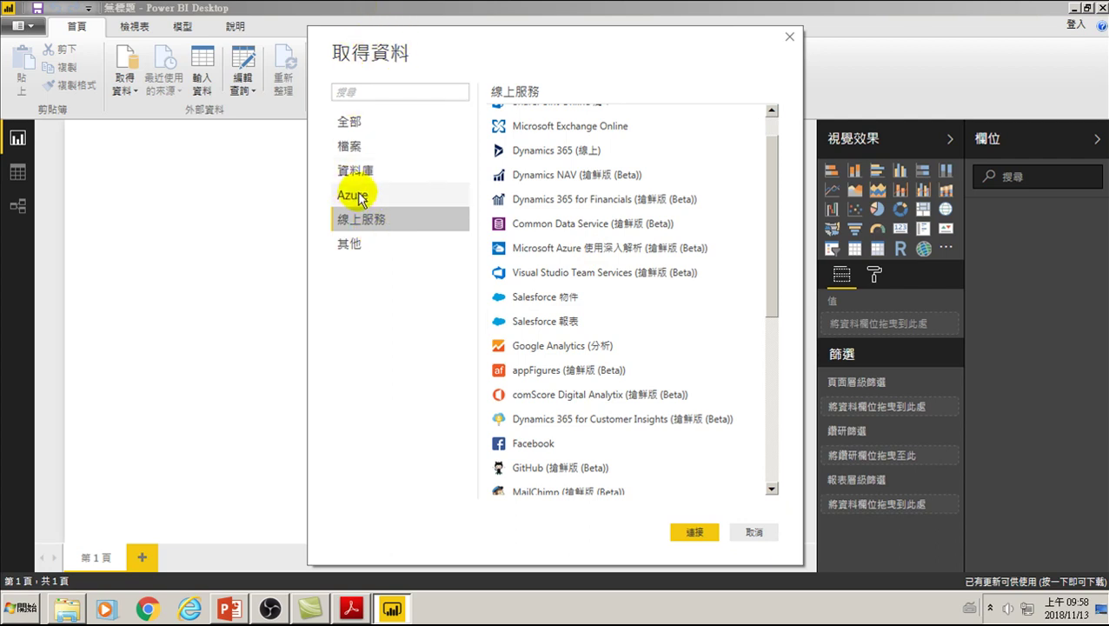
click(356, 248)
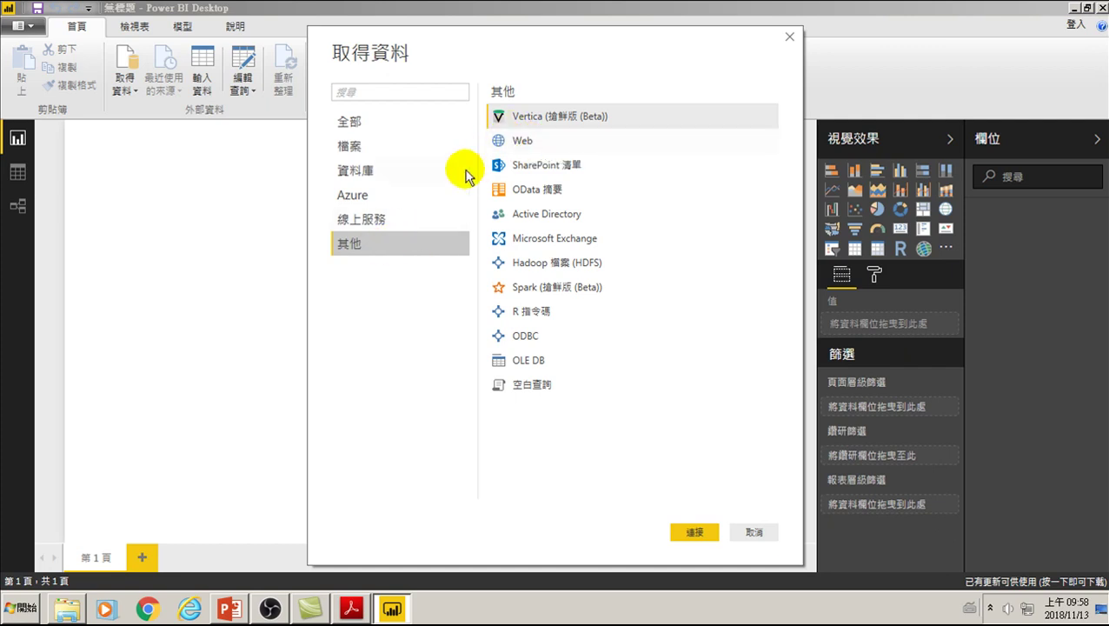
Show the 資料庫 (Database) connectors: SQL Server, Access, Oracle, MySQL and more.
click(369, 171)
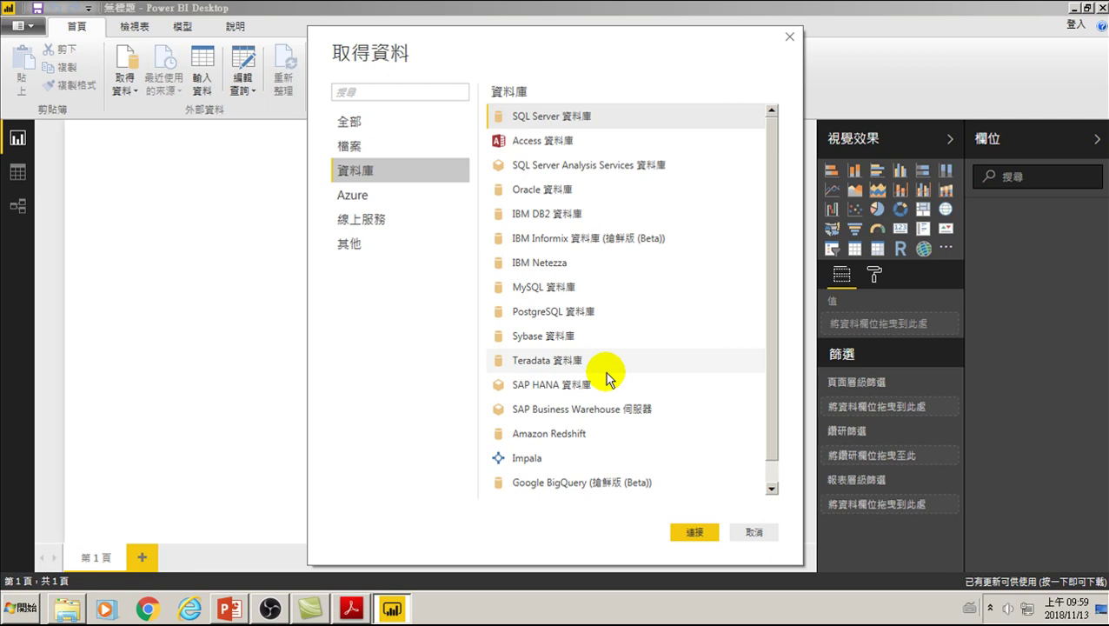
View 其他 again, cancel the Get Data dialog, and reopen the common data sources list.
click(351, 245)
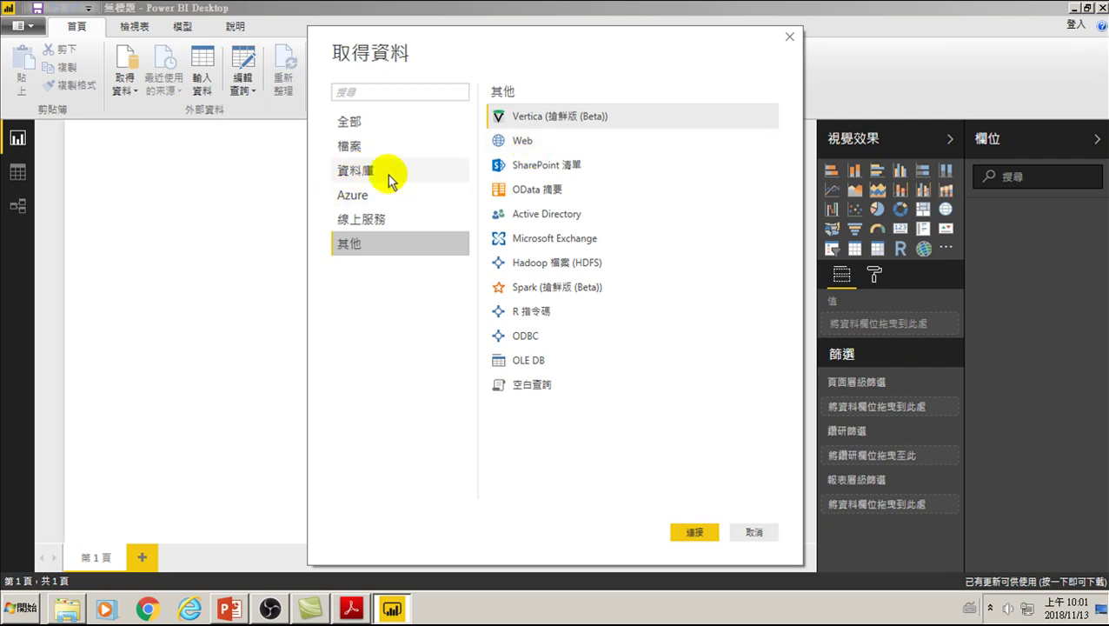
click(745, 532)
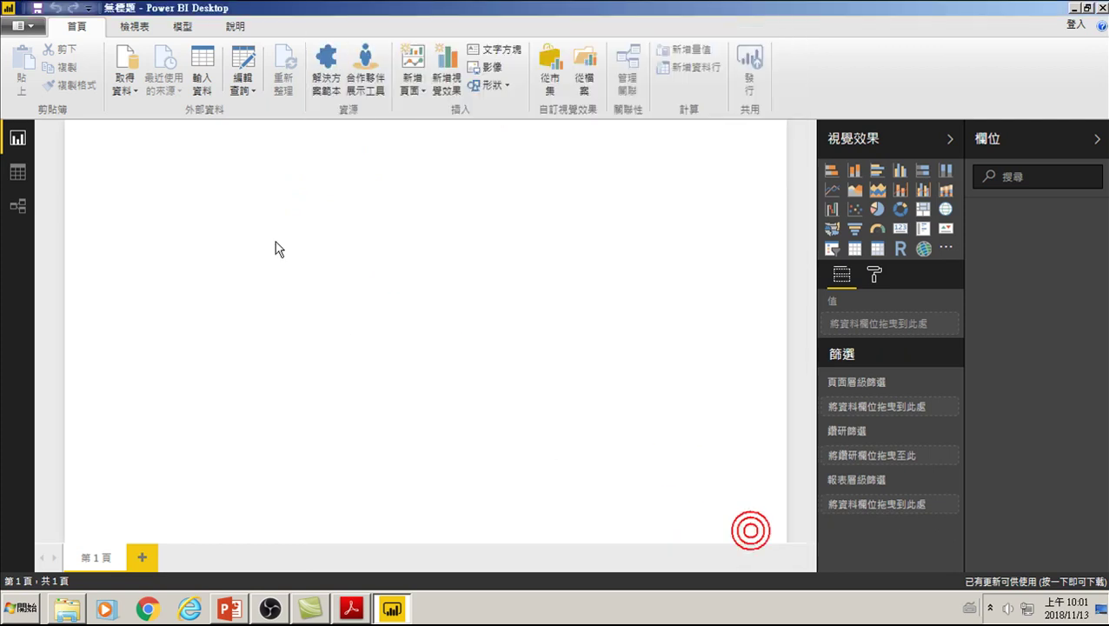
click(119, 86)
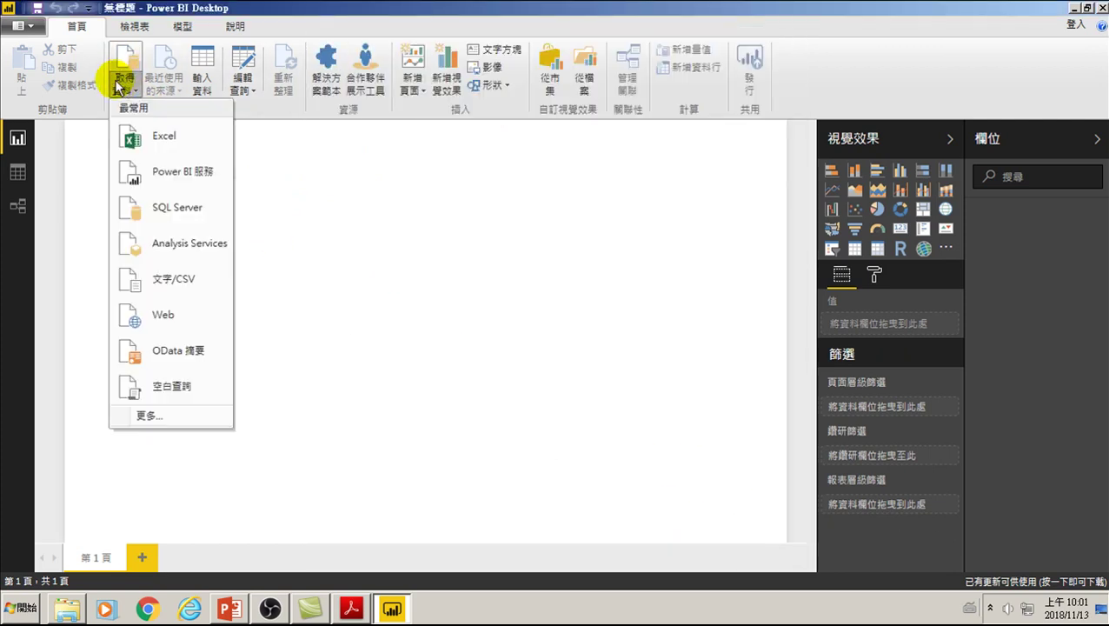
Open the 超市範例 Excel workbook from Downloads to list its tables in the Navigator.
click(162, 137)
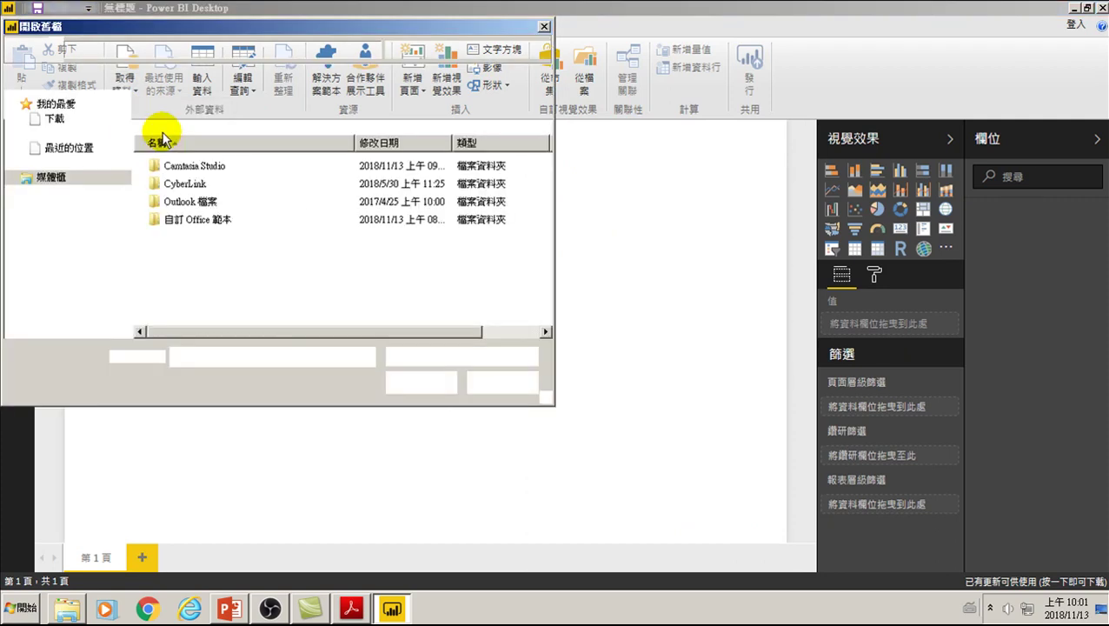
click(54, 118)
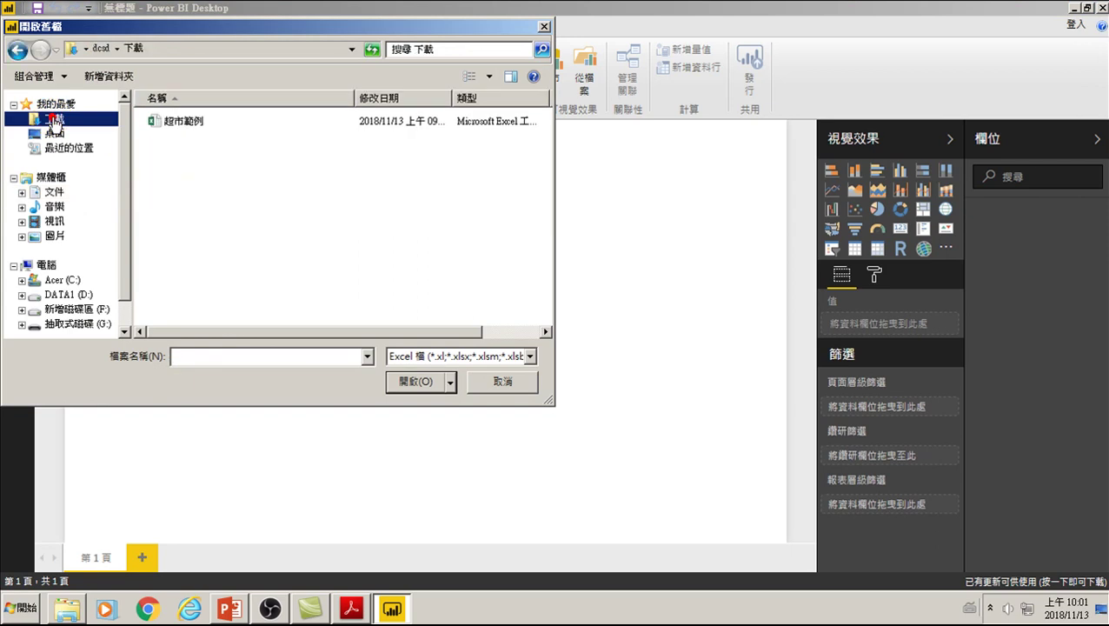
click(178, 122)
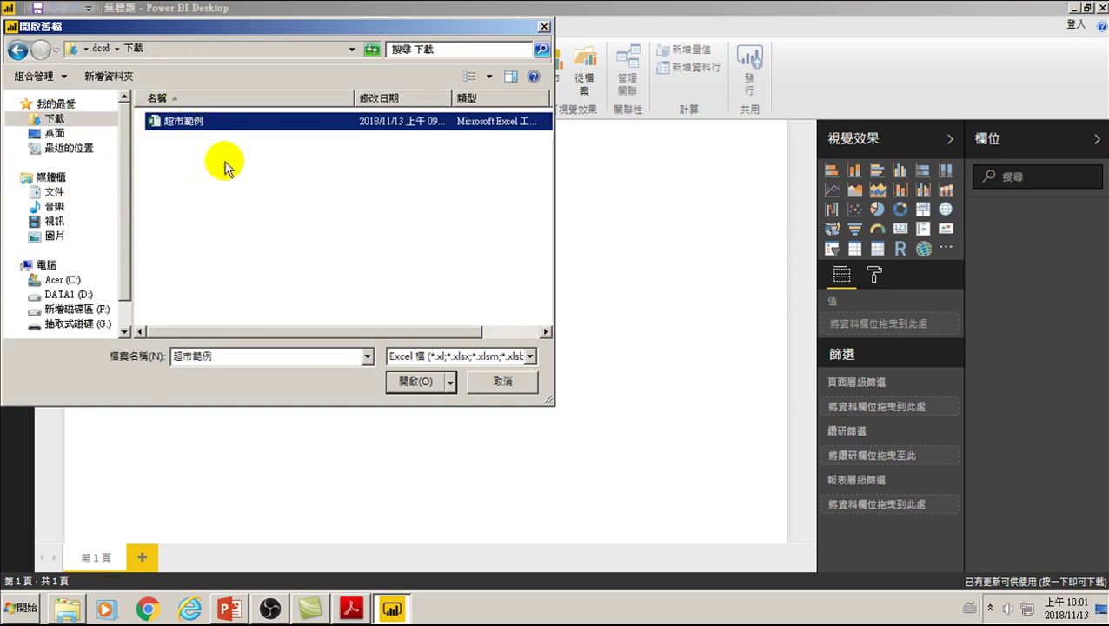
click(417, 382)
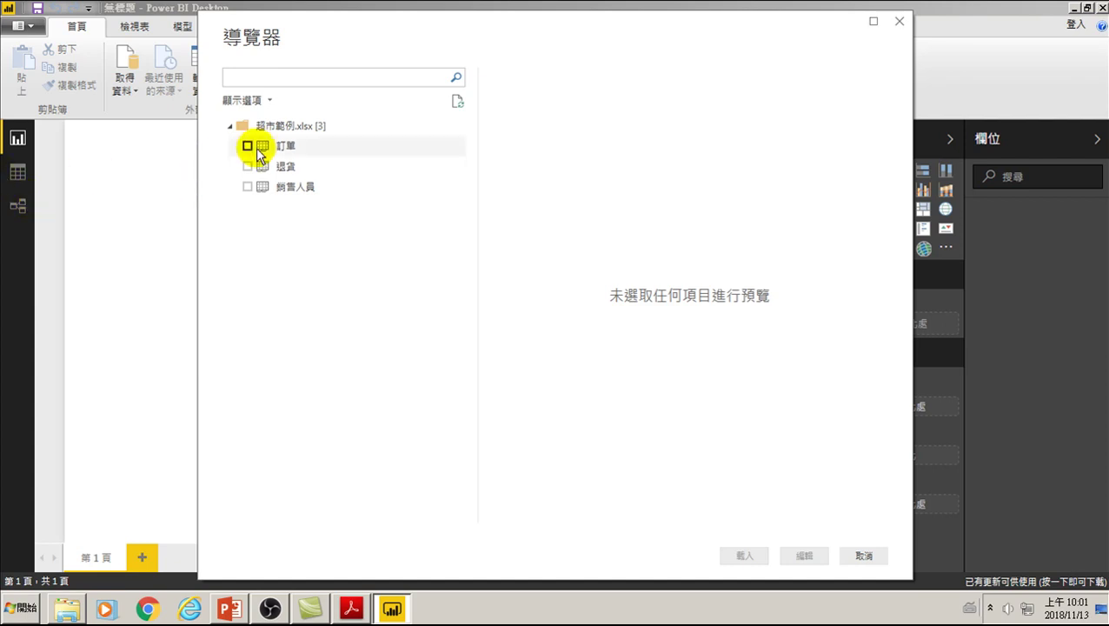
Tick the 訂單 table in the Navigator and load it into the report.
click(247, 146)
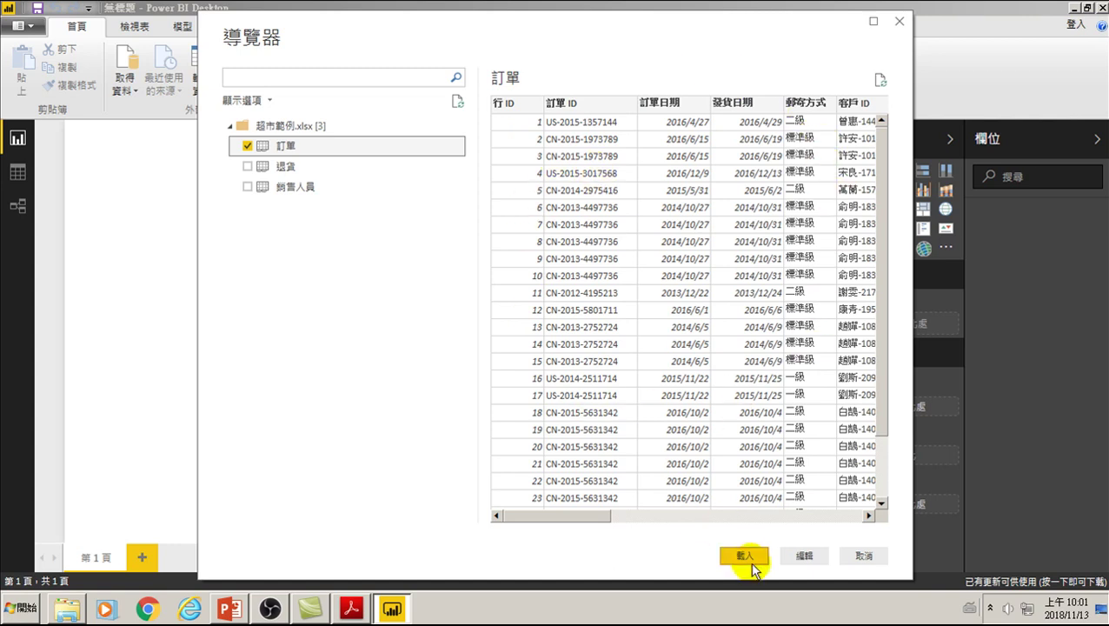
click(743, 556)
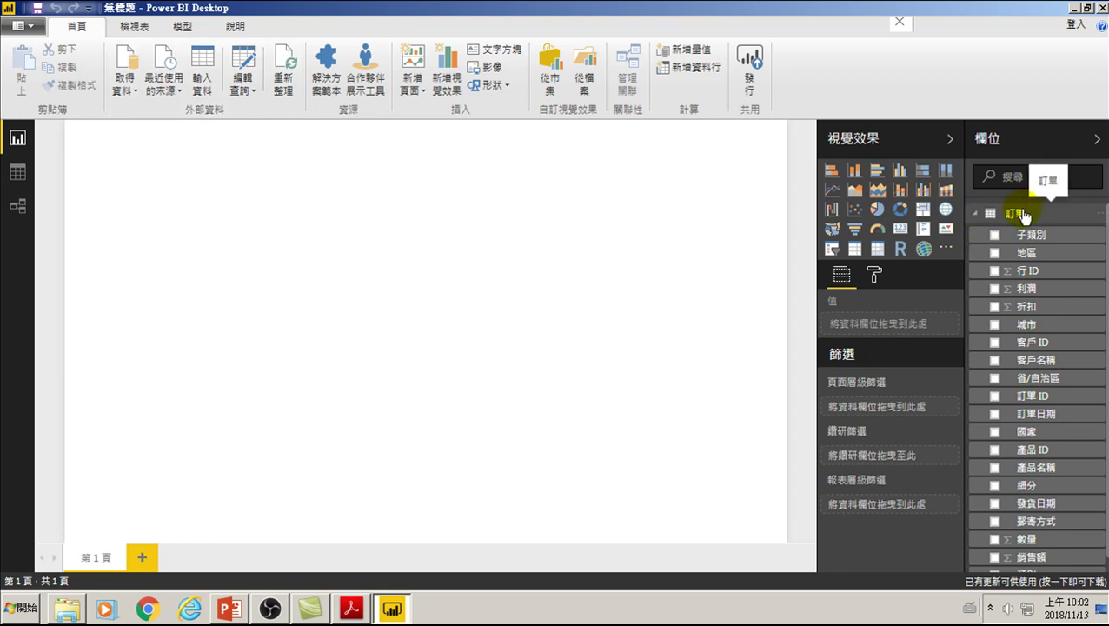
Select the loaded 訂單 table in the Fields pane, then drop down the Get Data list.
click(1013, 217)
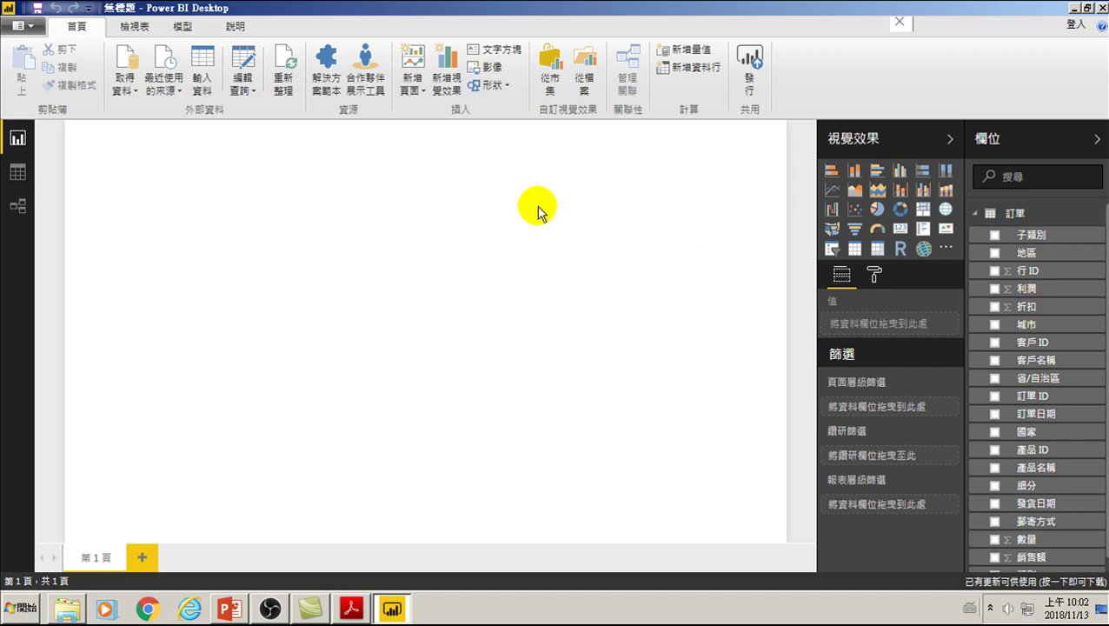
click(126, 87)
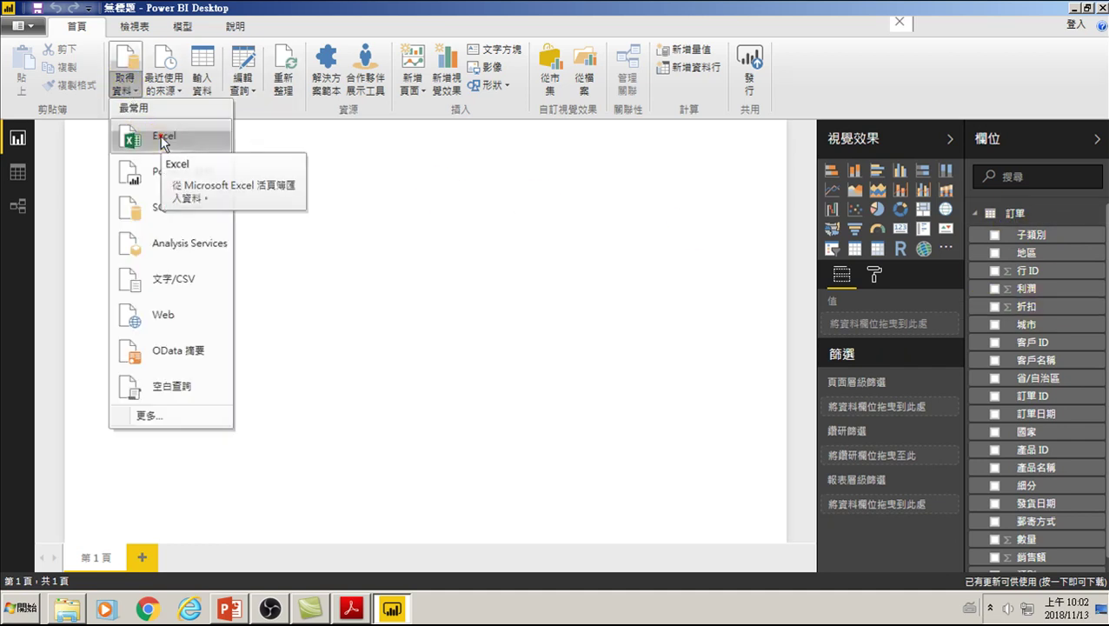
Choose Excel as the source and open 超市範例 from Downloads again.
click(162, 139)
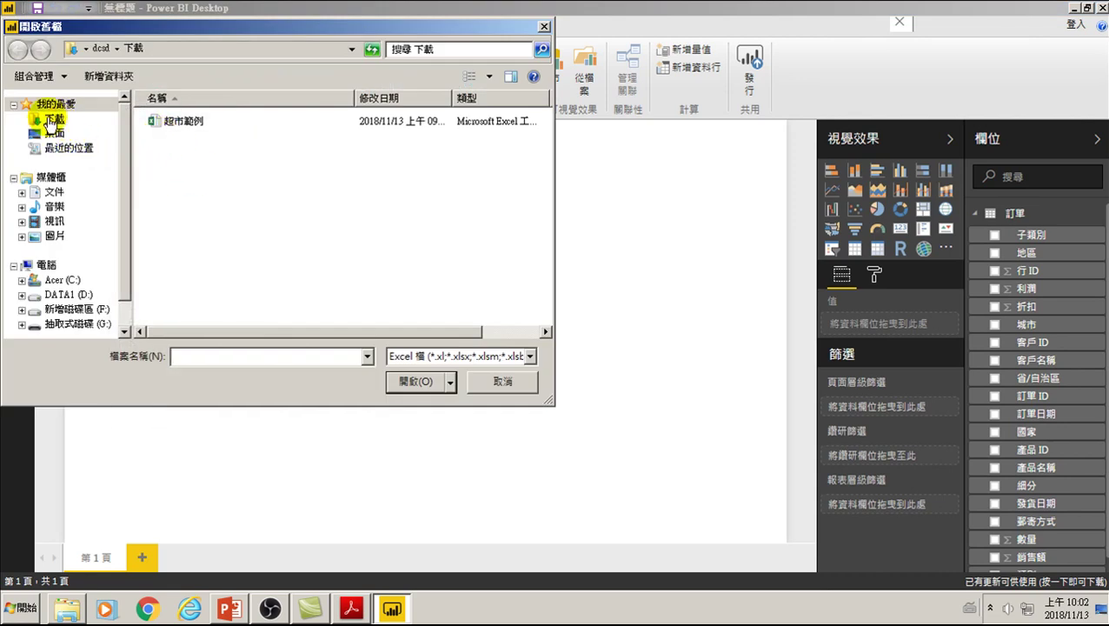
click(55, 123)
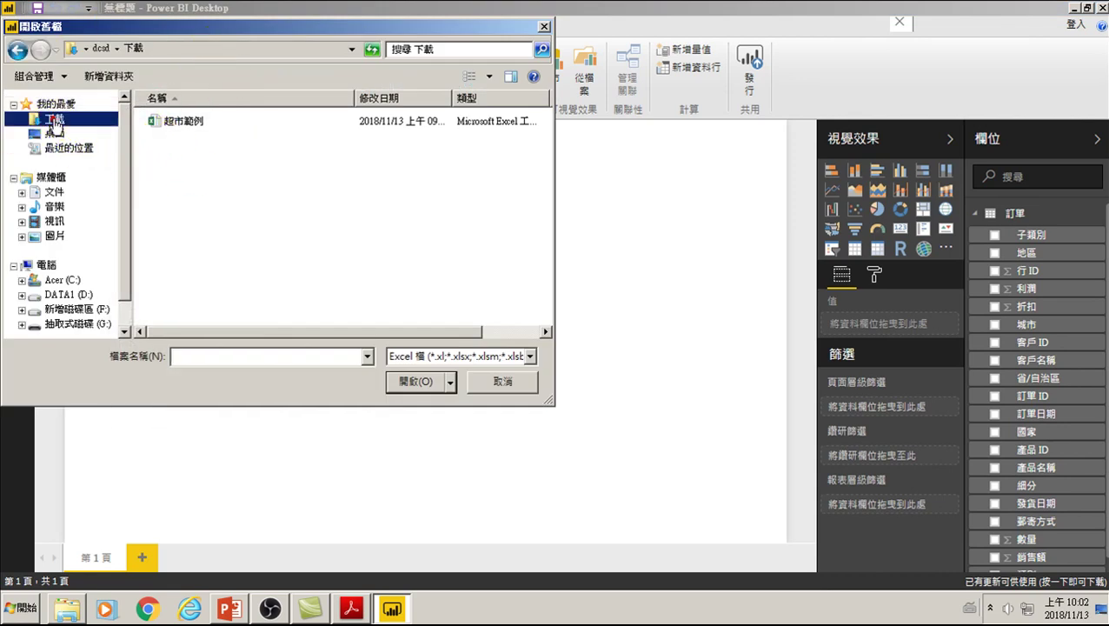
click(183, 124)
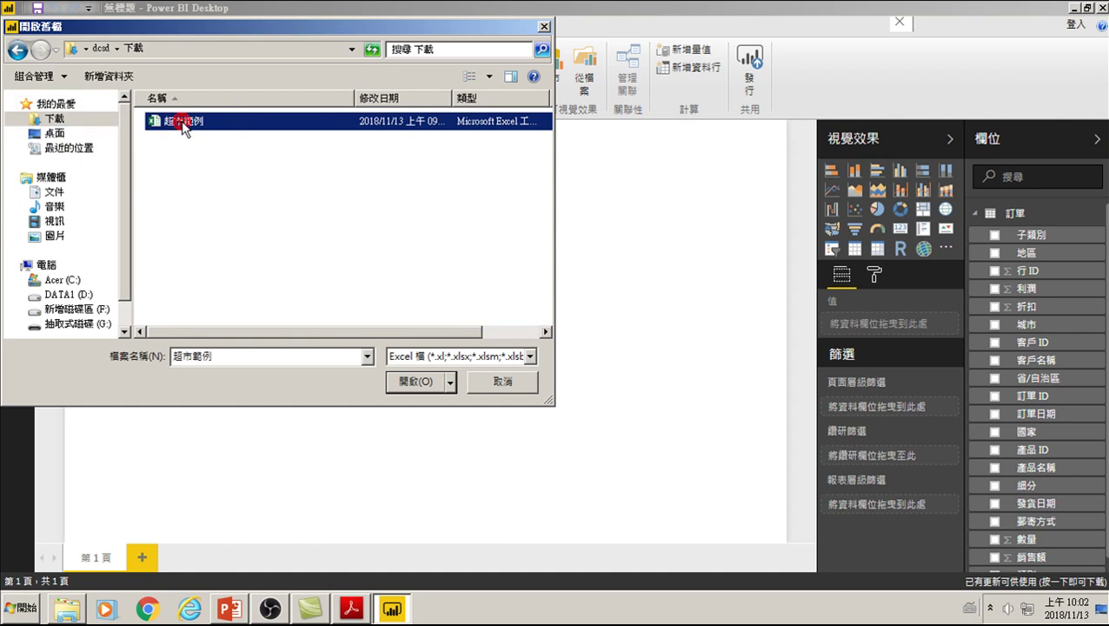
click(422, 382)
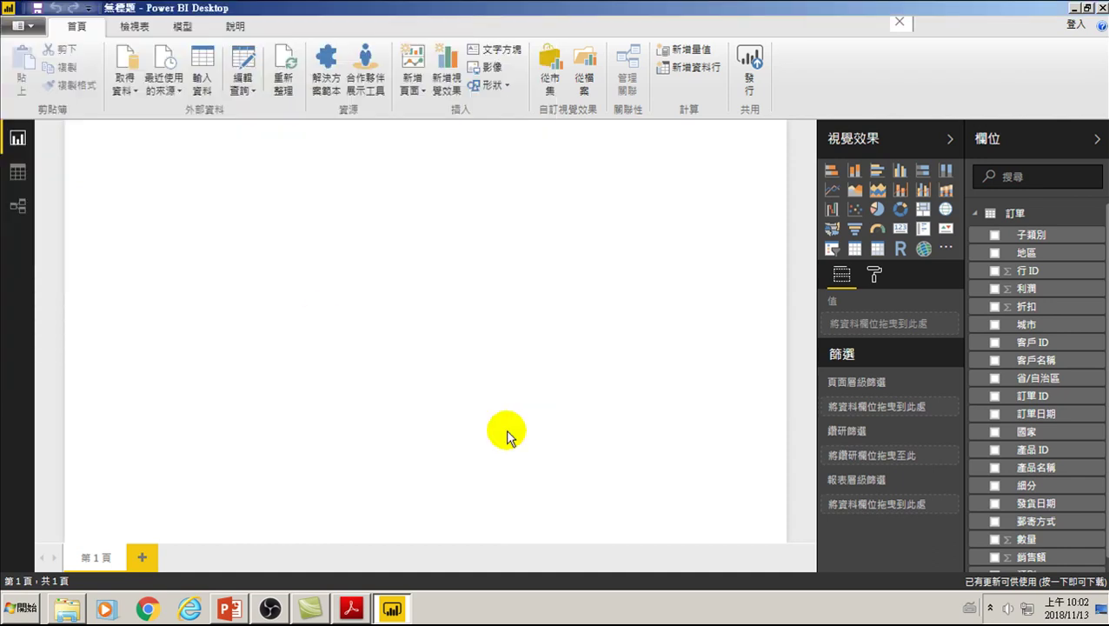